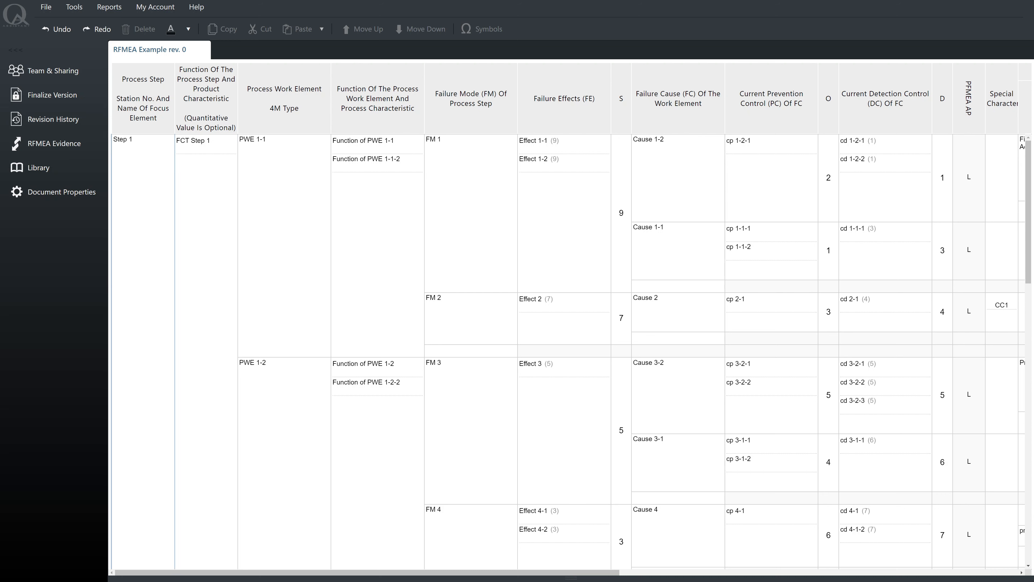
# Start capturing Reverse FMEA activities for the document and show the scope fields of the RFMEA evidence
pyautogui.click(93, 145)
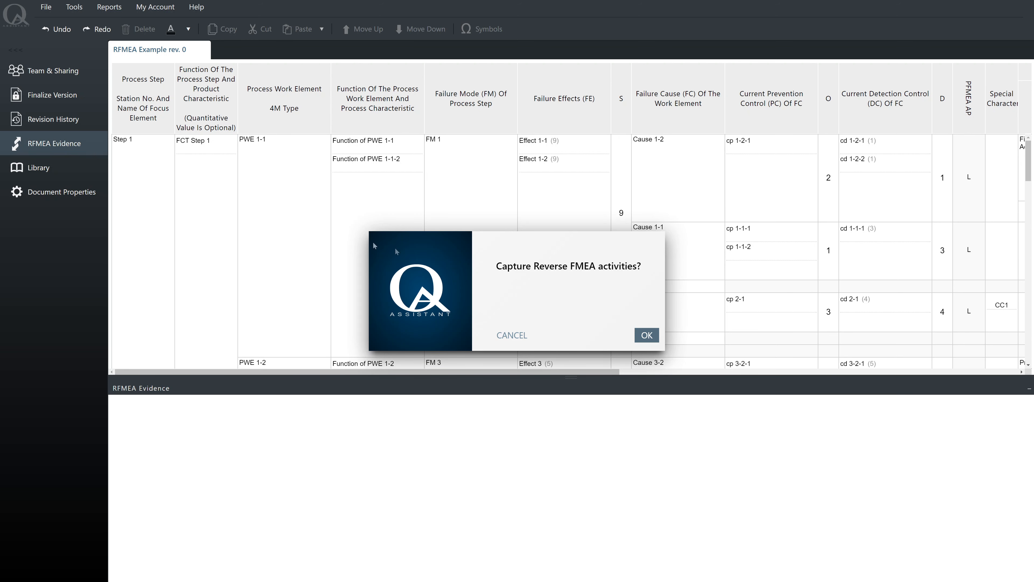
pyautogui.click(646, 335)
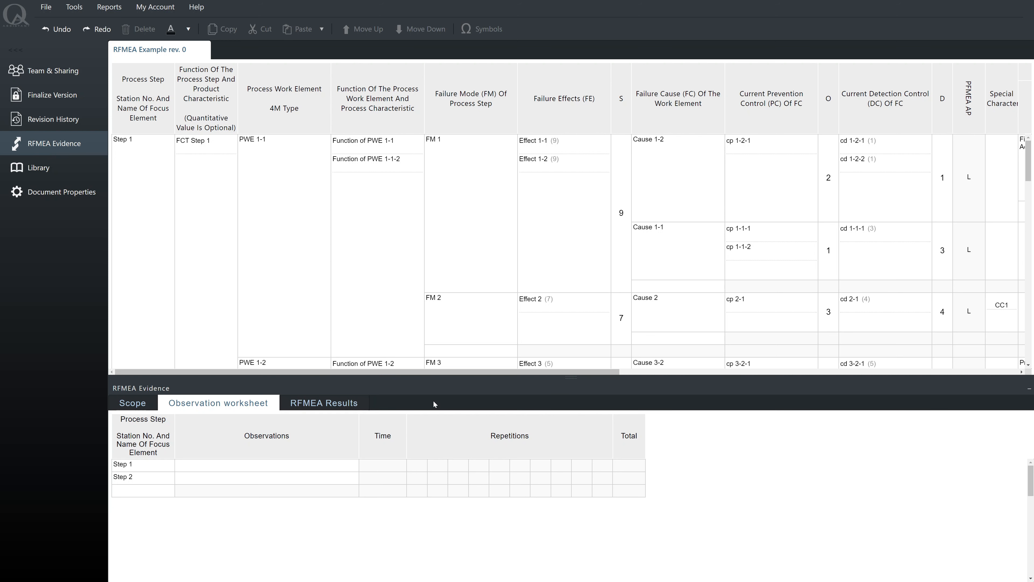
pyautogui.click(145, 405)
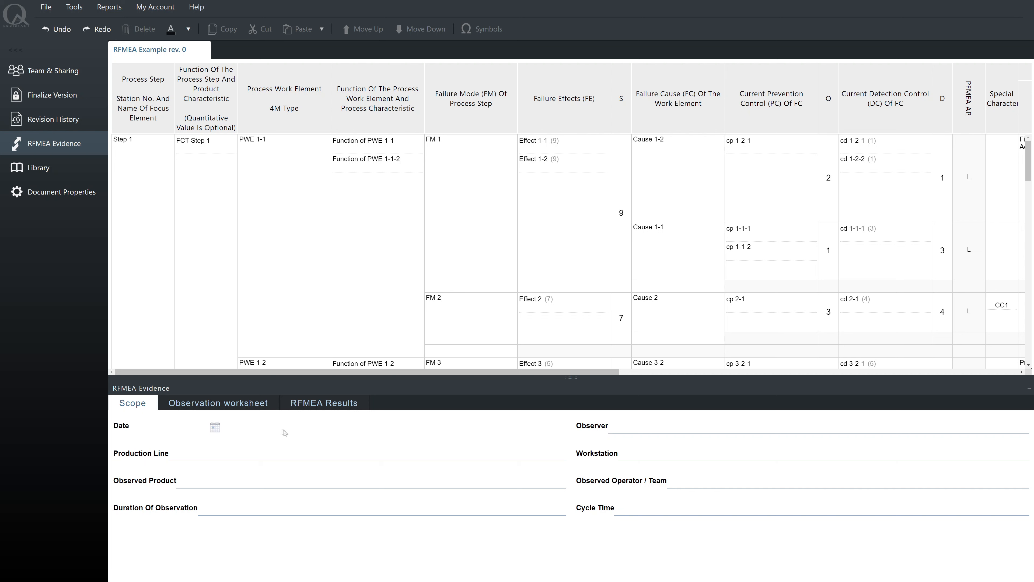
# Record the observation "Rough edges" for Step 1 in the observation worksheet with a time of "10 min"
pyautogui.click(251, 410)
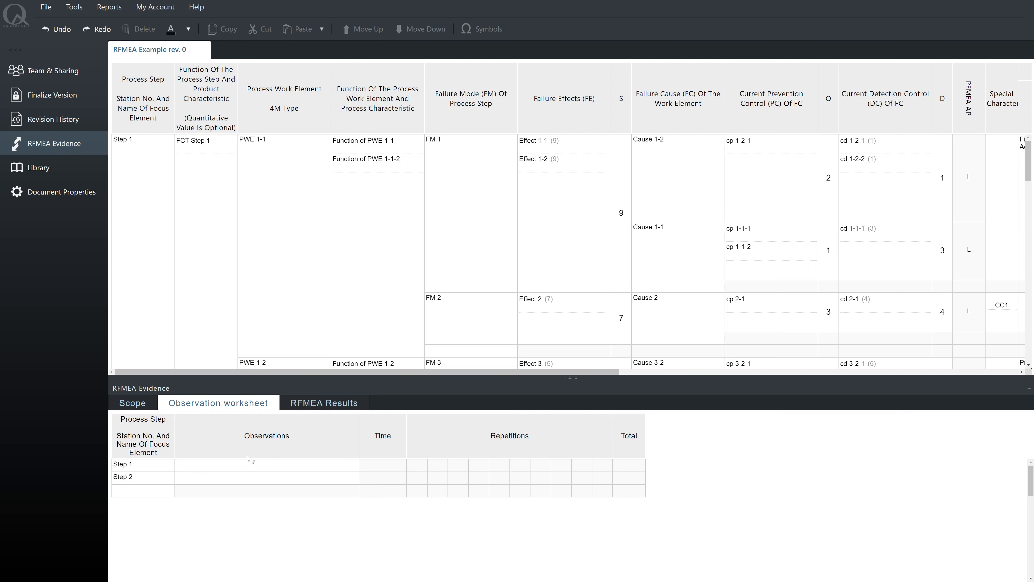
pyautogui.click(249, 465)
pyautogui.write('Rough edges')
pyautogui.click(304, 495)
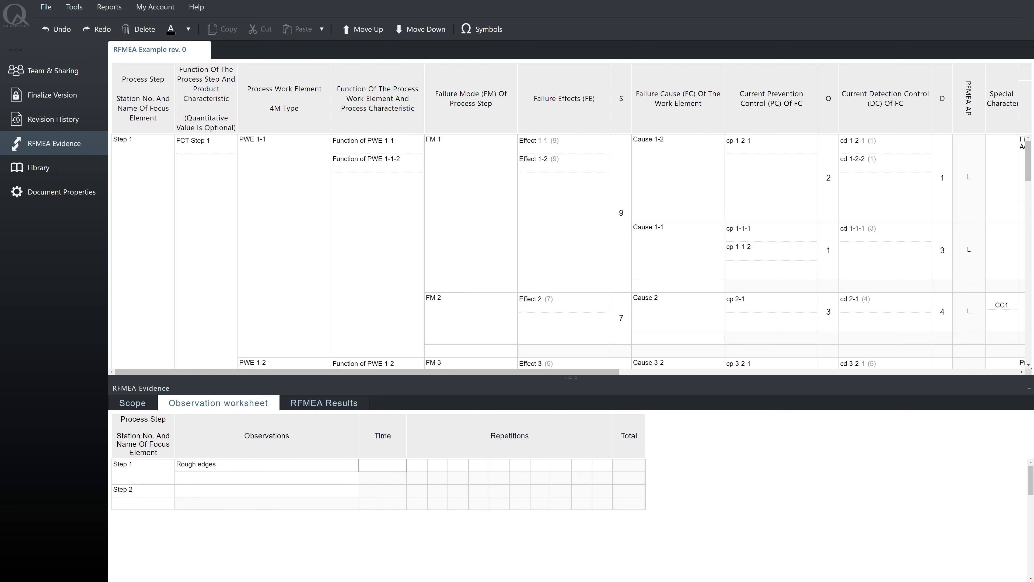
pyautogui.write('10 min')
pyautogui.click(530, 484)
# Enter 1, 3, 5 and 6 in the sixth, eighth, ninth and tenth repetition cells of the "Rough edges" observation
pyautogui.click(438, 465)
pyautogui.press('Tab')
pyautogui.press('Tab')
pyautogui.press('Tab')
pyautogui.press('Tab')
pyautogui.write('1')
pyautogui.press('Tab')
pyautogui.press('Tab')
pyautogui.write('3')
pyautogui.press('Tab')
pyautogui.write('5')
pyautogui.press('Tab')
pyautogui.write('6')
pyautogui.press('Tab')
# Set the sixth repetition cell of the "Rough edges" observation to "x"
pyautogui.doubleClick(522, 465)
pyautogui.write('x')
pyautogui.click(532, 487)
pyautogui.click(267, 478)
pyautogui.click(310, 489)
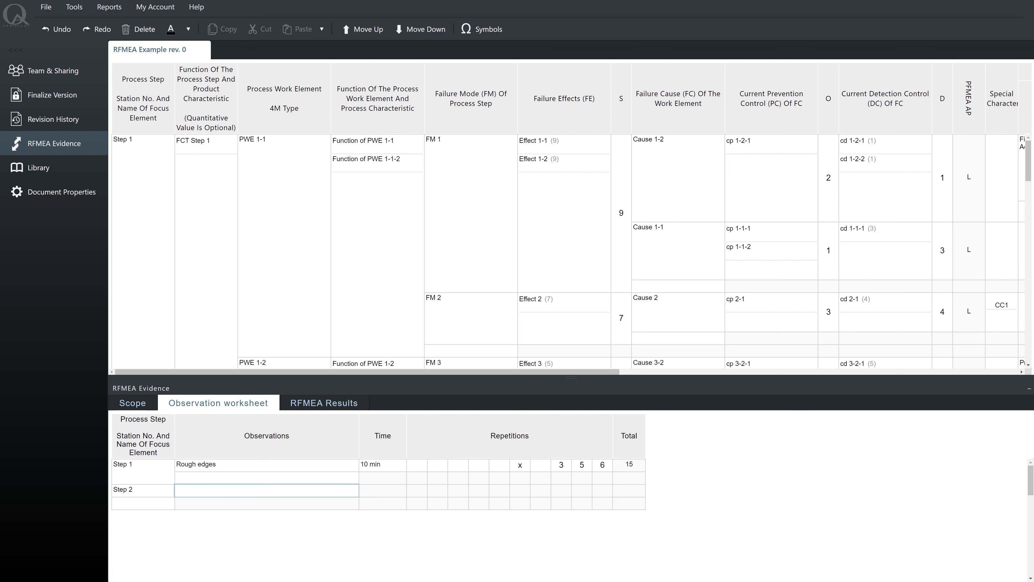
pyautogui.click(198, 476)
pyautogui.click(143, 472)
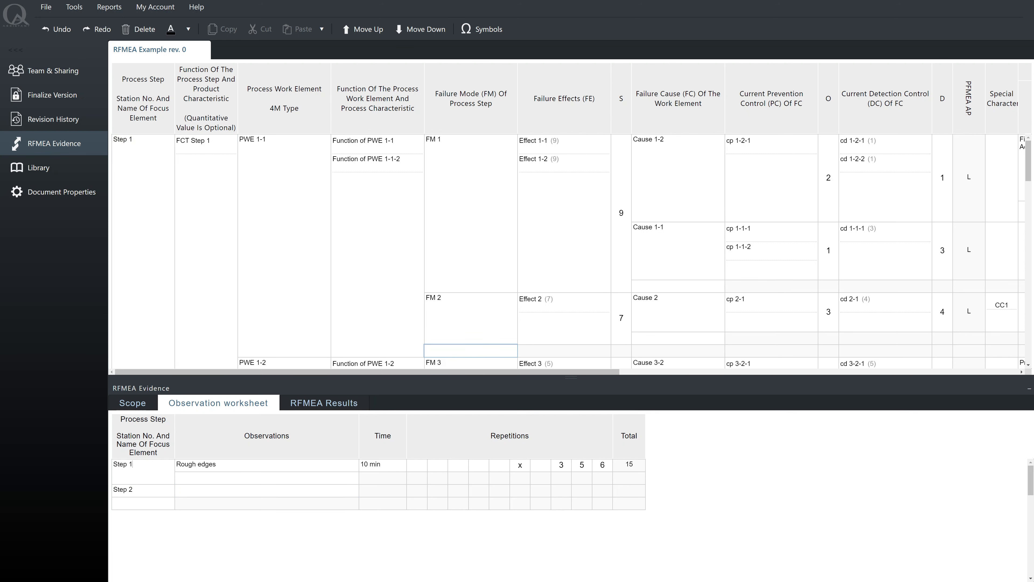
# Add the failure mode "Rough edges / burrs" below FM 2 with the effect "Customer discomfort" and severity 3
pyautogui.click(471, 351)
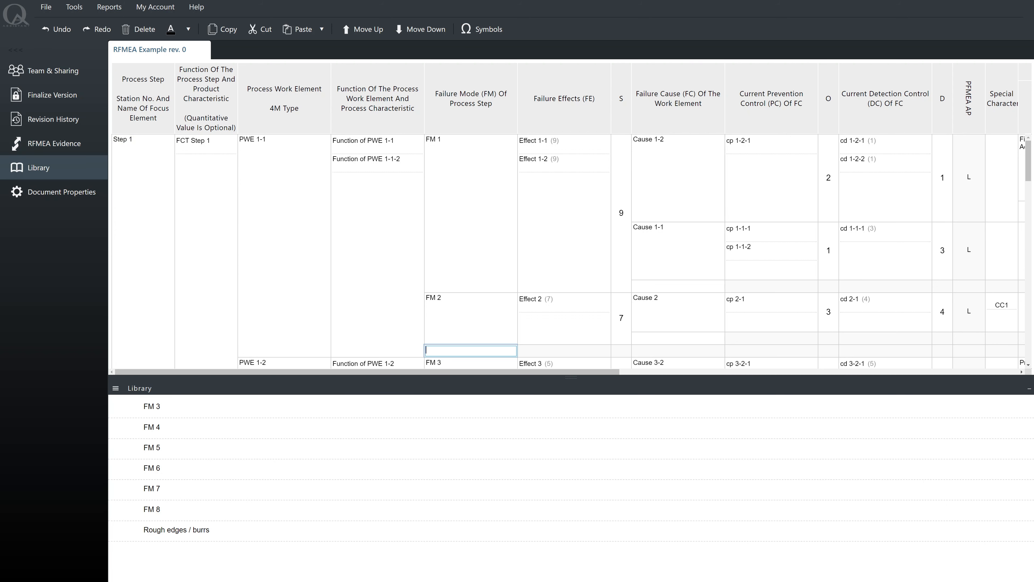
pyautogui.write('Rough edges / burrs')
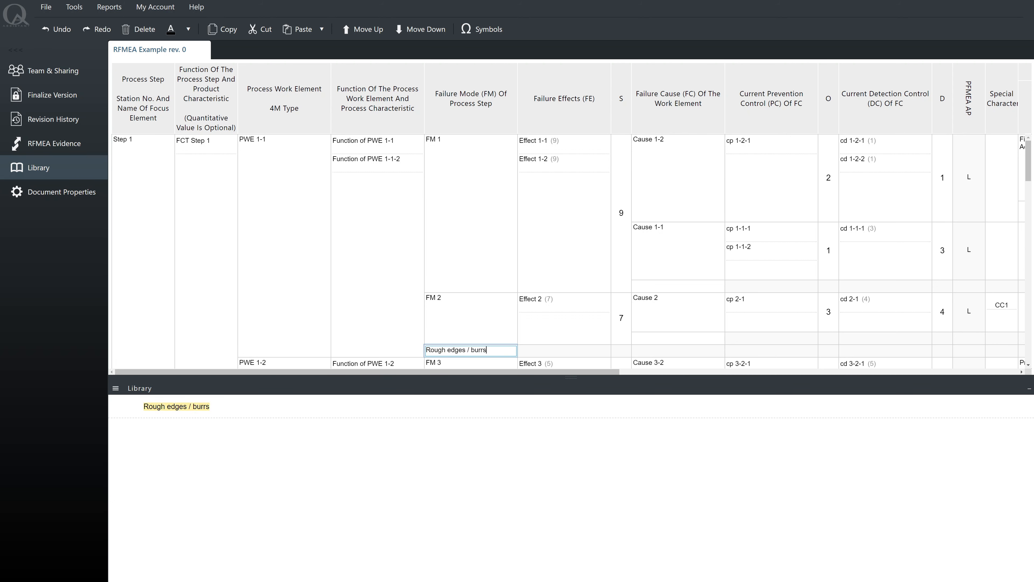
pyautogui.press('Tab')
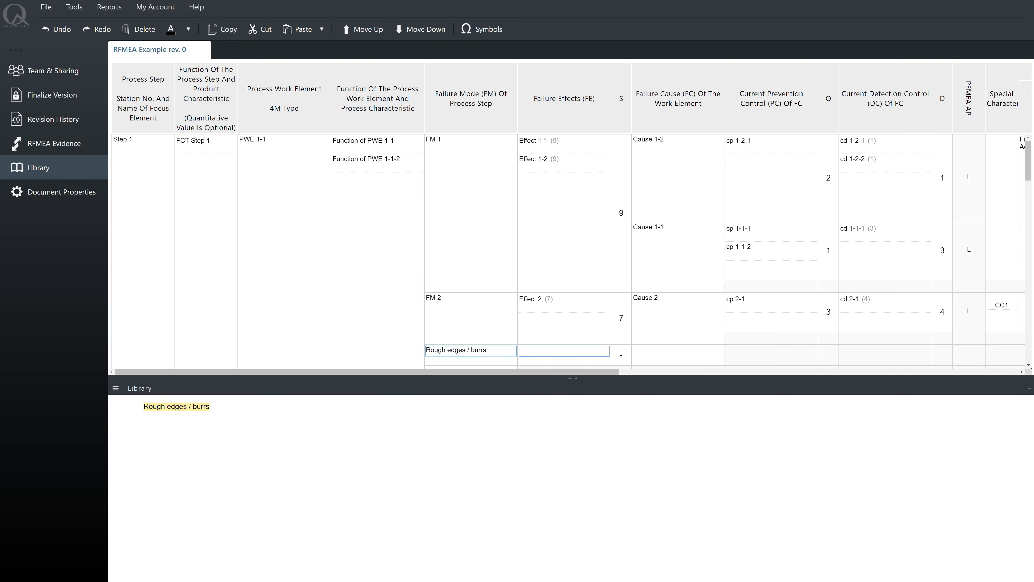
pyautogui.write('Cu')
pyautogui.press('Tab')
pyautogui.click(620, 359)
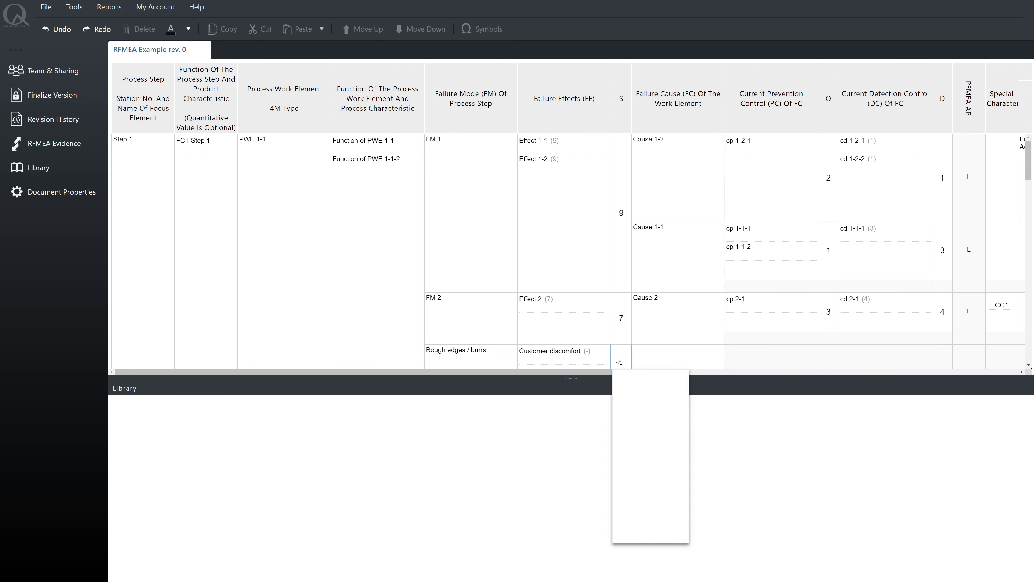
pyautogui.click(645, 479)
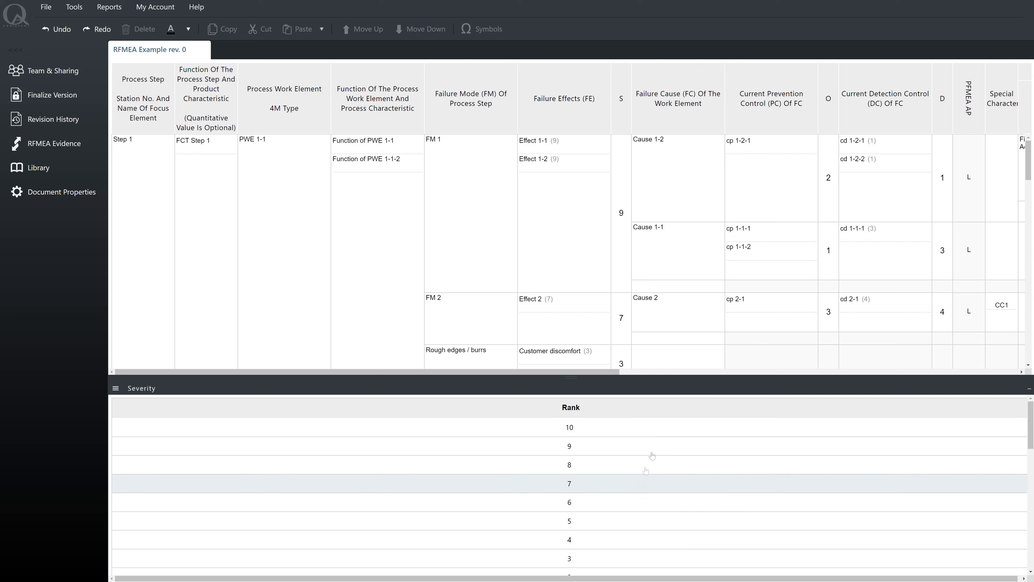
# Give the new failure mode the cause "Worn sandpaper", with occurrence 2 and prevention control "Replace sandpaper frequently"
pyautogui.click(679, 360)
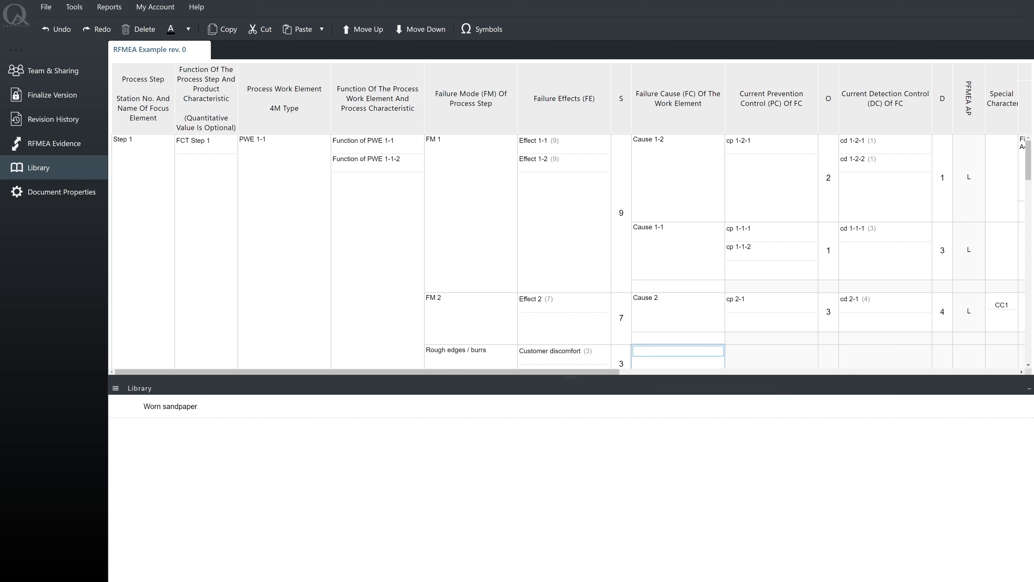
pyautogui.write('Worn sandpaper')
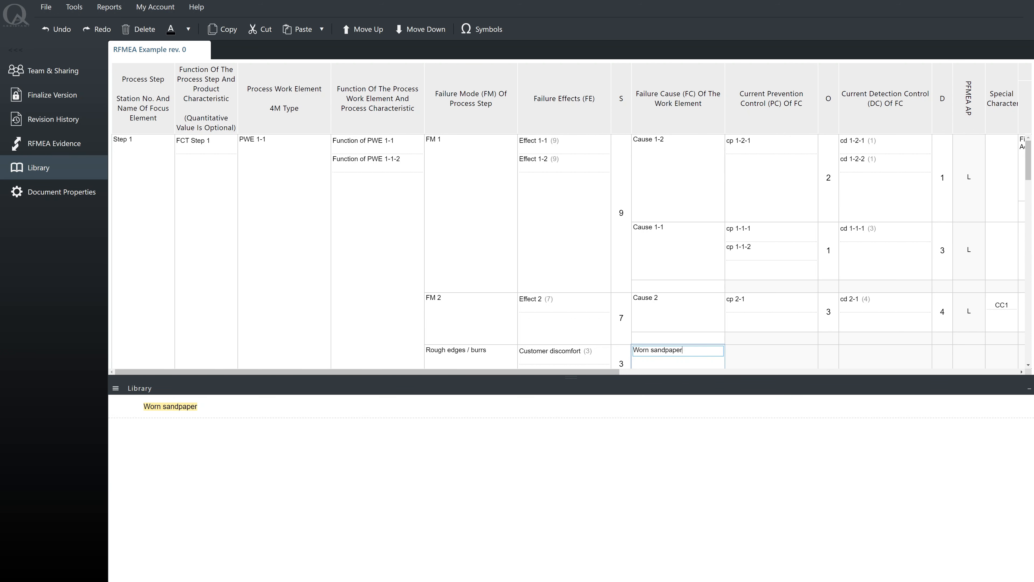
pyautogui.click(835, 356)
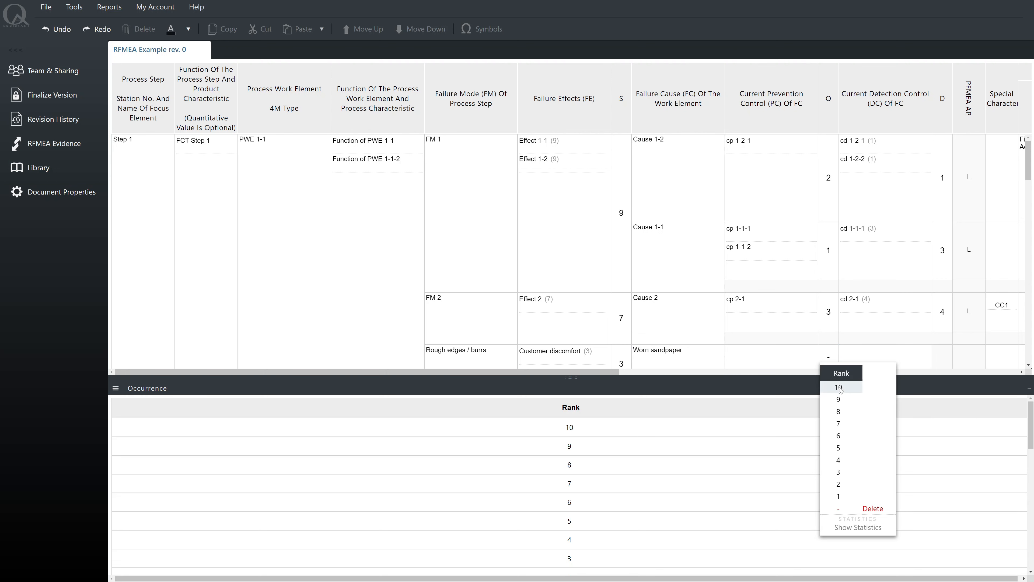
pyautogui.click(837, 484)
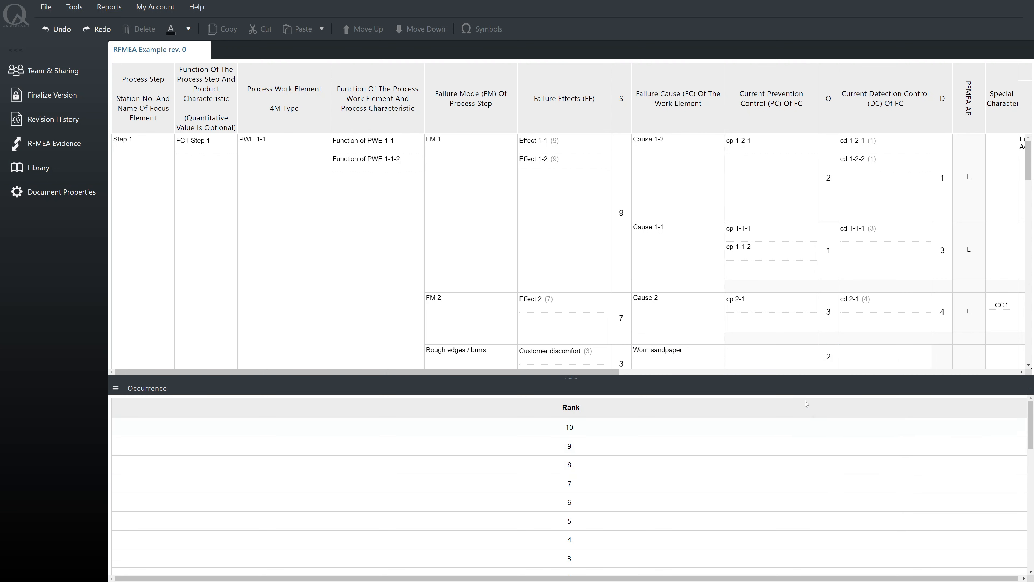
pyautogui.click(781, 366)
pyautogui.write('Replace sandpaper frequently')
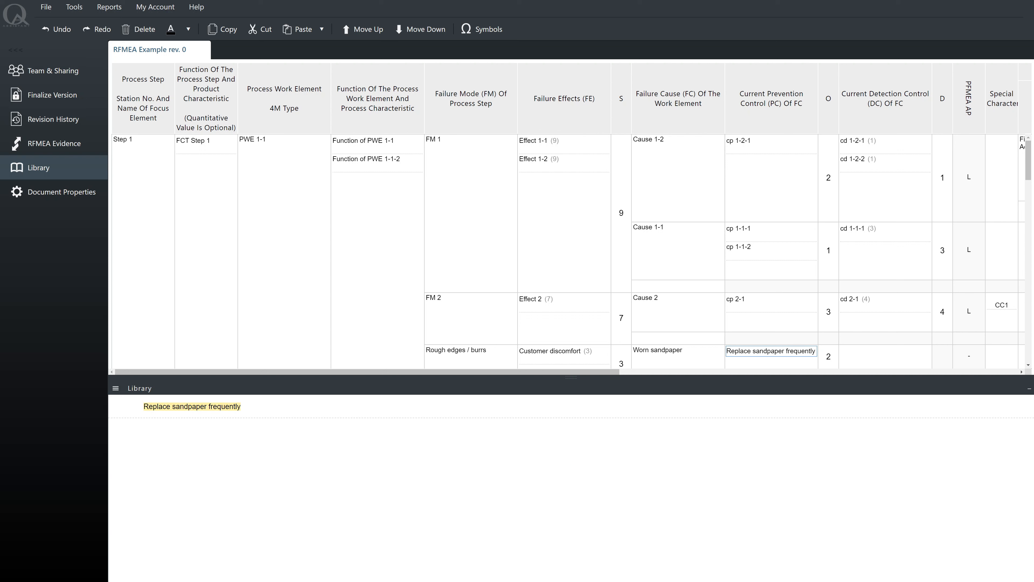
# Enter the detection control "Visual inspection" for the worn sandpaper cause and set its detection rank to 2
pyautogui.click(886, 355)
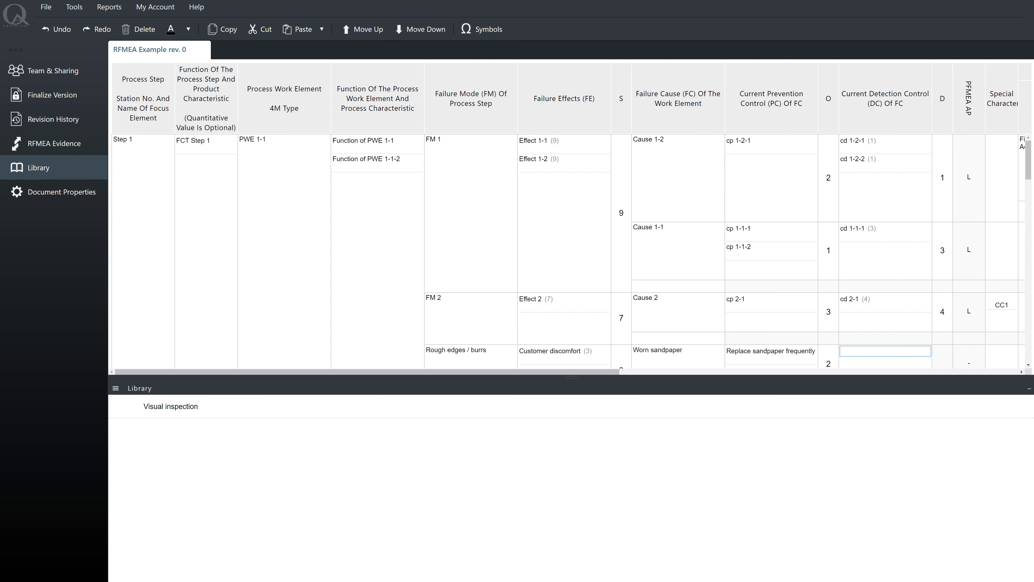
pyautogui.scroll(-1, 881, 361)
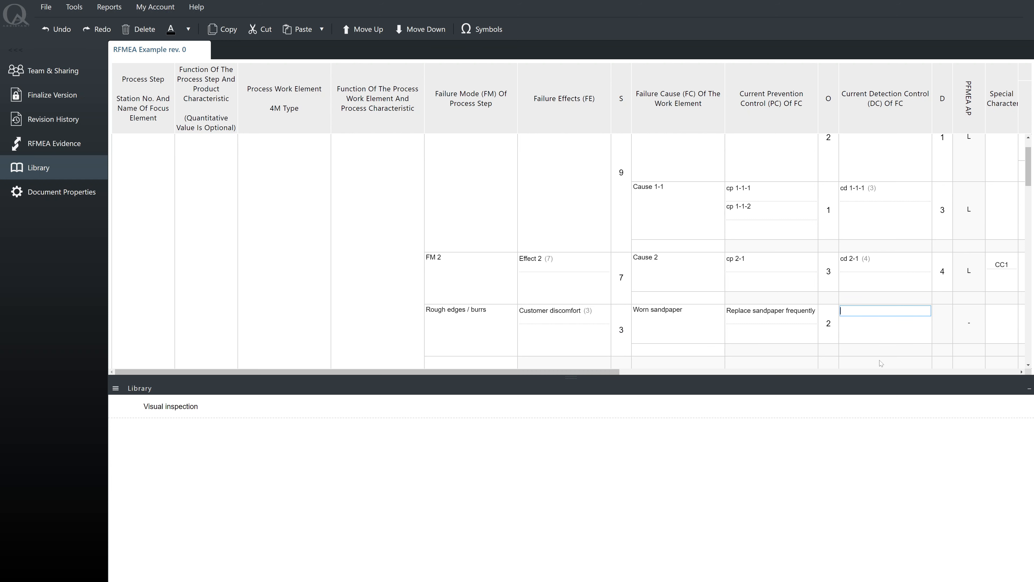
pyautogui.write('Visual inspection')
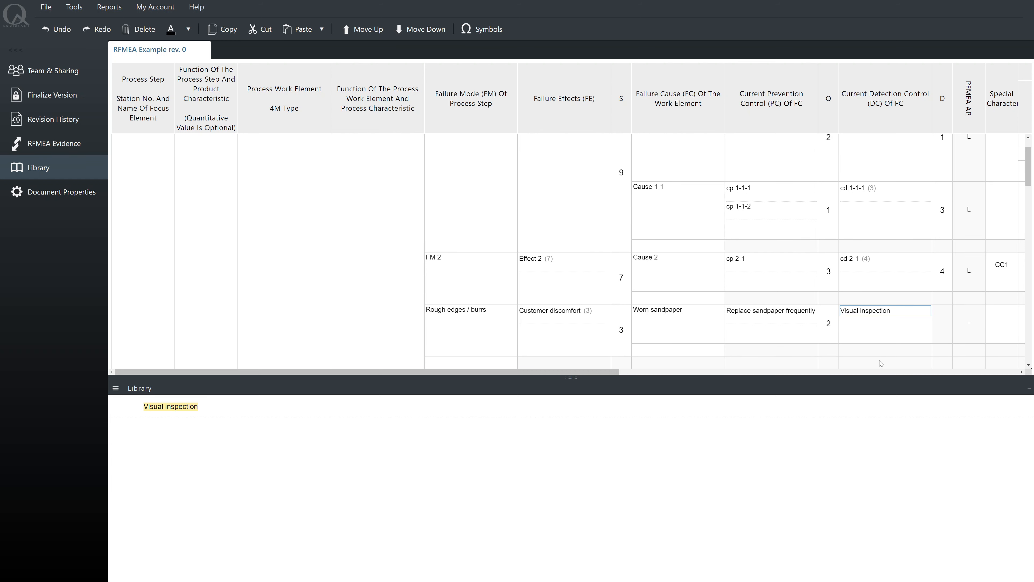
pyautogui.click(942, 325)
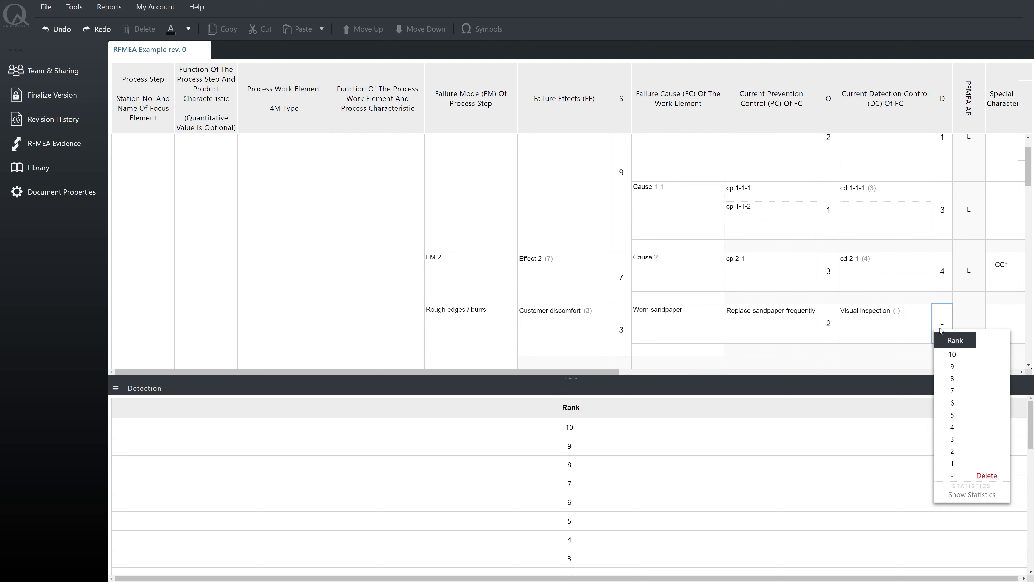
pyautogui.click(953, 452)
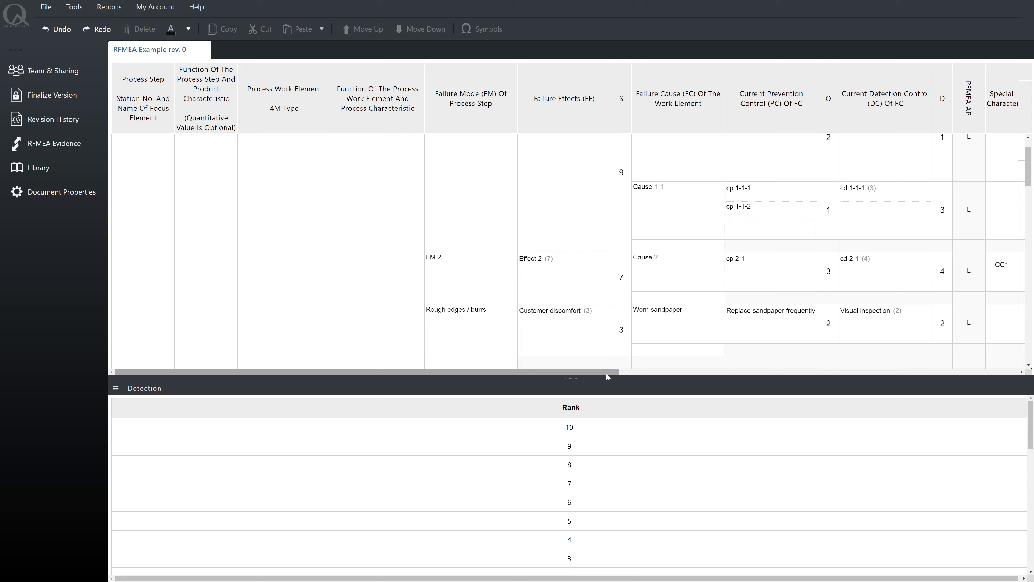
# Review the action columns for the new failure mode and the RFMEA results for the "Rough edges" observation
pyautogui.moveTo(607, 374); pyautogui.dragTo(730, 372)
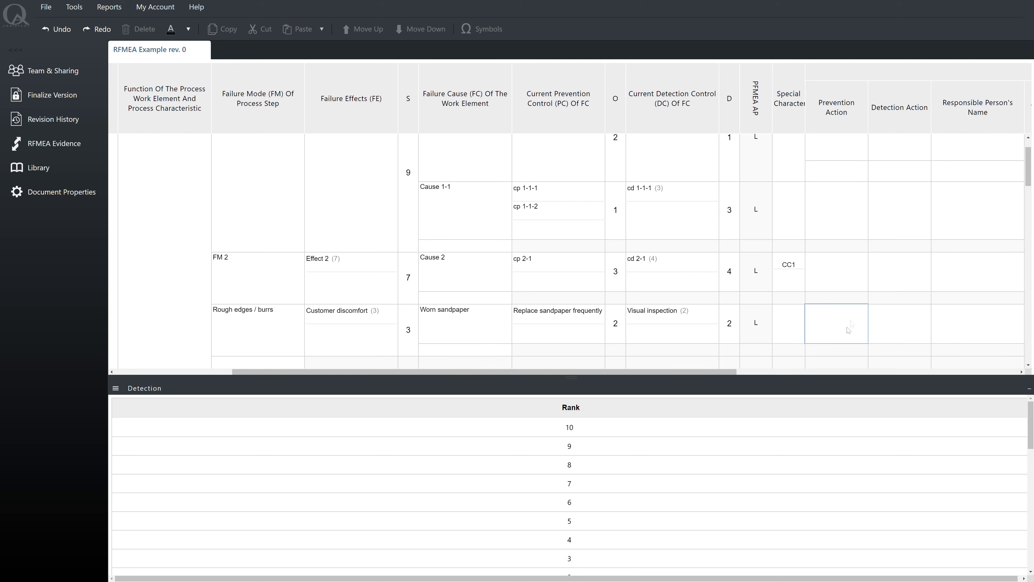
pyautogui.moveTo(730, 371); pyautogui.dragTo(599, 371)
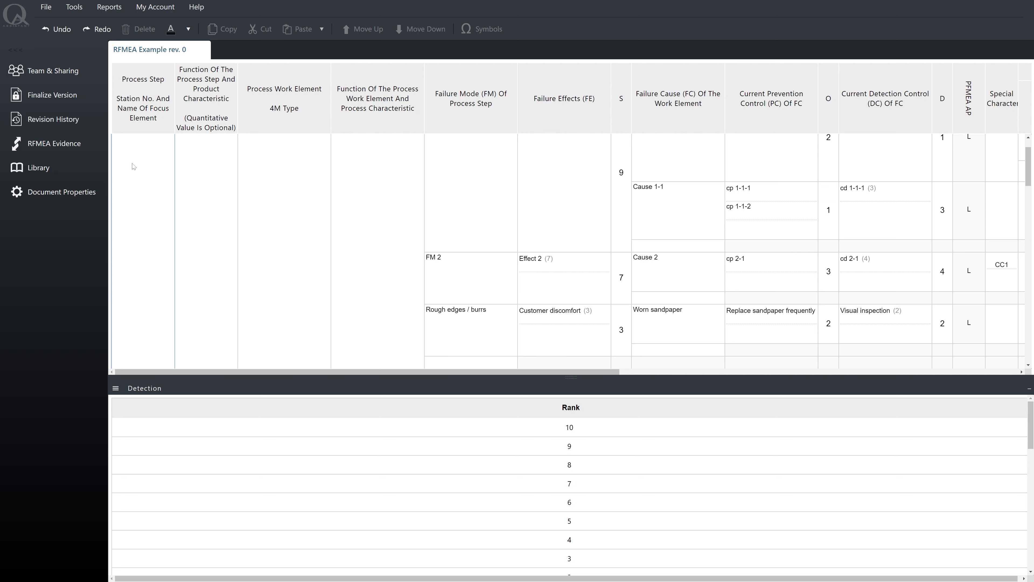
pyautogui.click(99, 150)
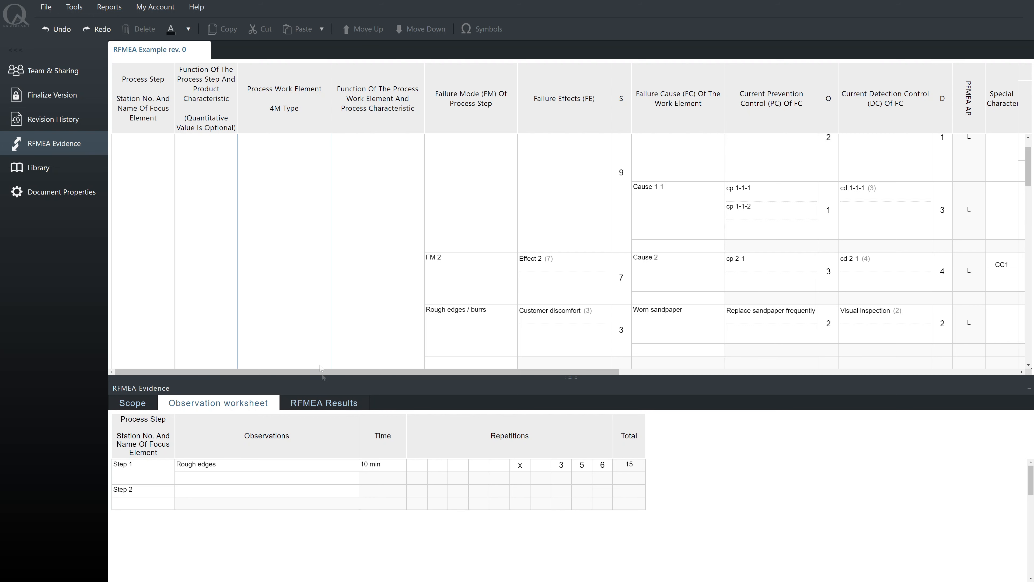
pyautogui.click(325, 403)
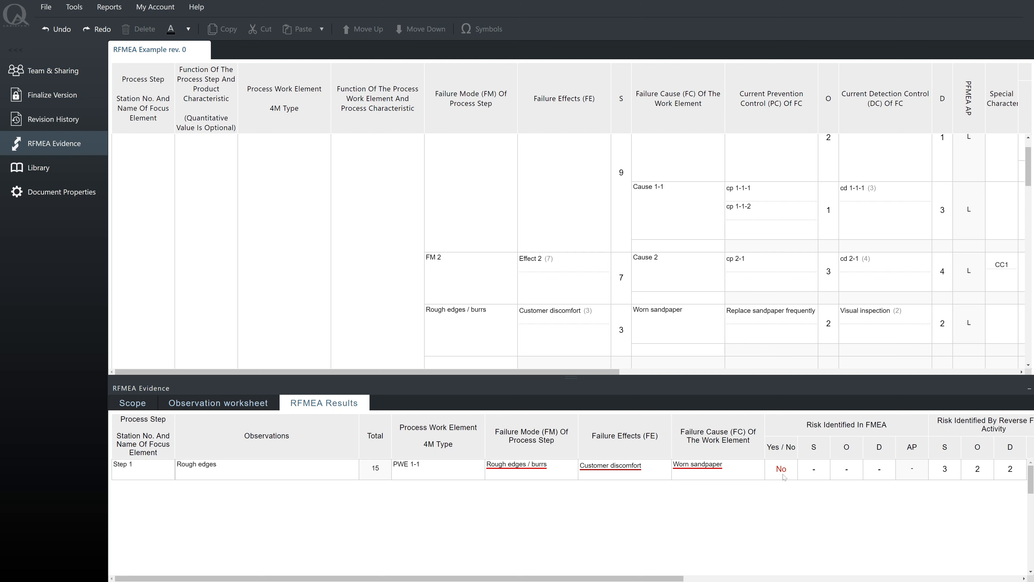
# Walk through document finalization as far as the lock and approval workflow preferences, and leave without finalizing
pyautogui.click(90, 98)
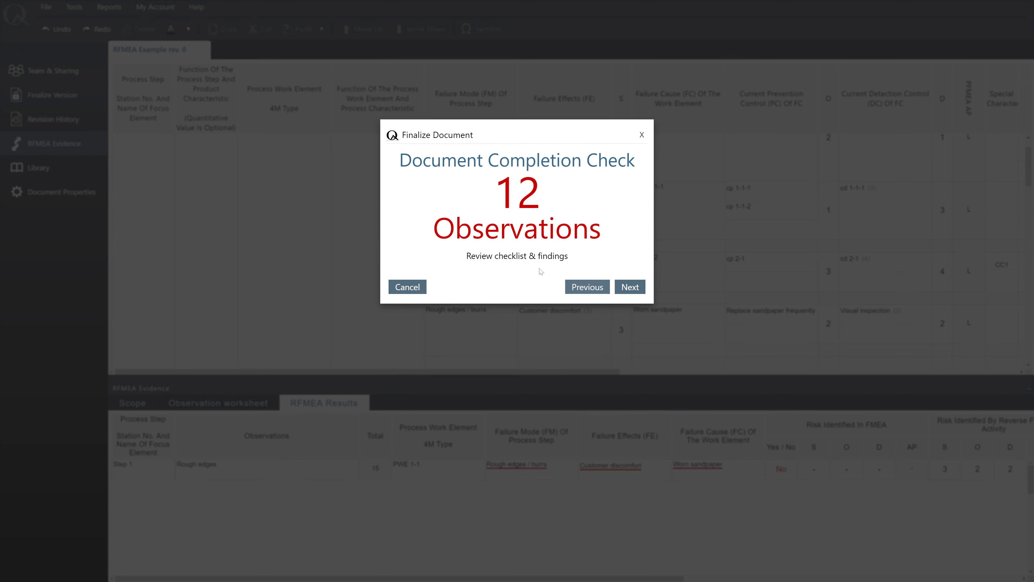
pyautogui.click(622, 288)
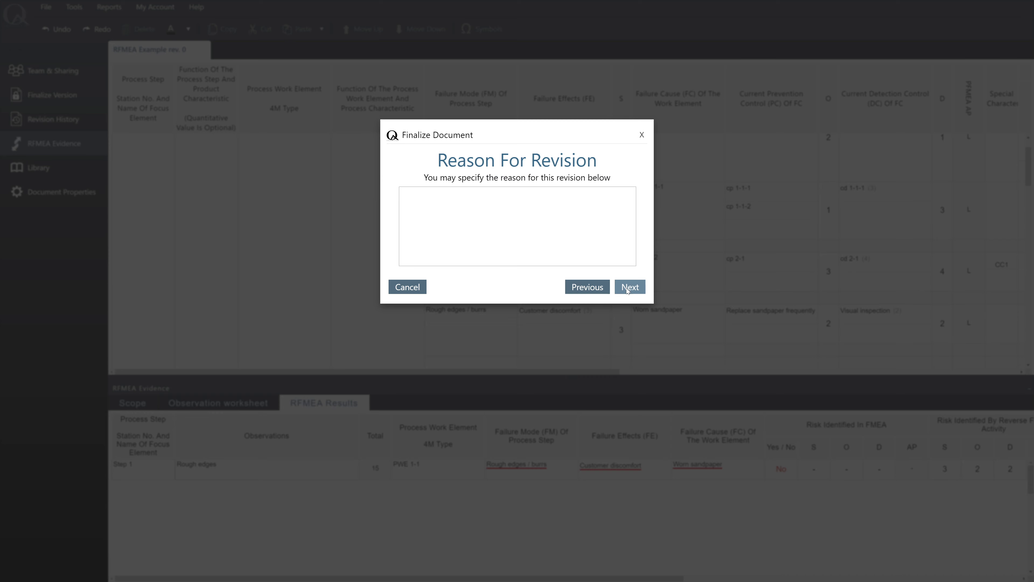
pyautogui.click(626, 287)
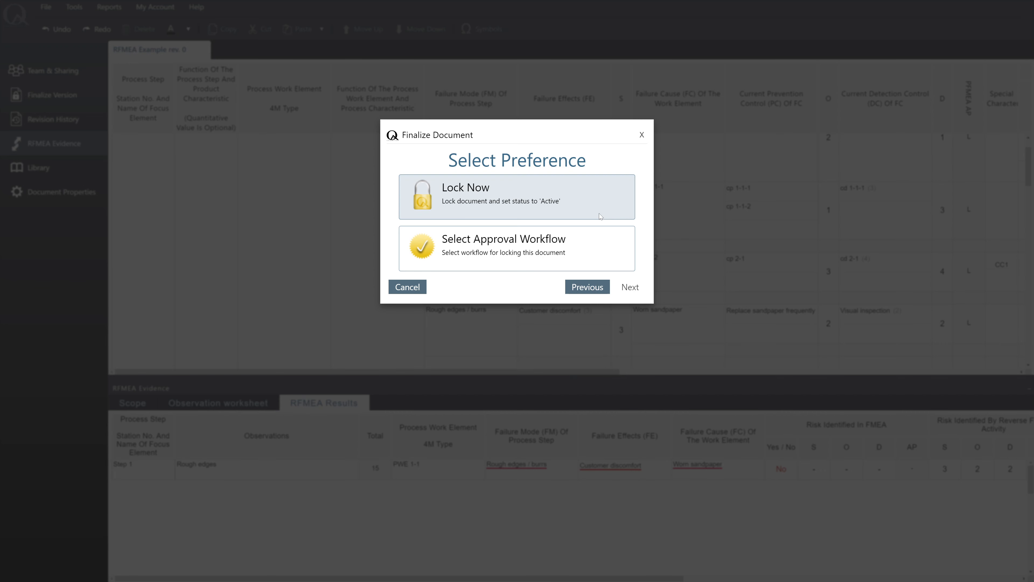
pyautogui.click(642, 135)
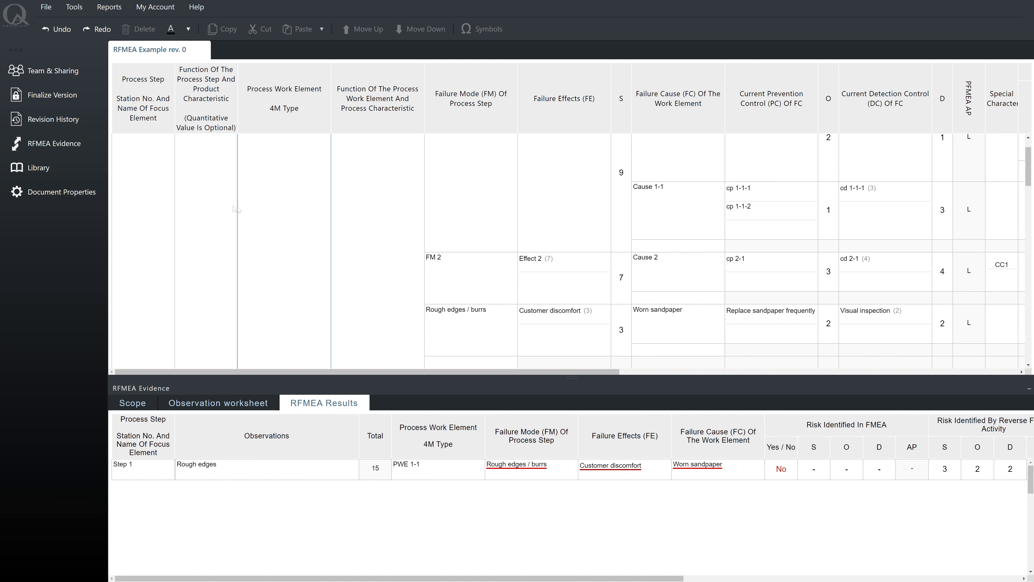
# Try to turn off Capture Reverse FMEA activities in the document properties, and decline discarding the evidence
pyautogui.click(90, 193)
pyautogui.scroll(-3, 212, 459)
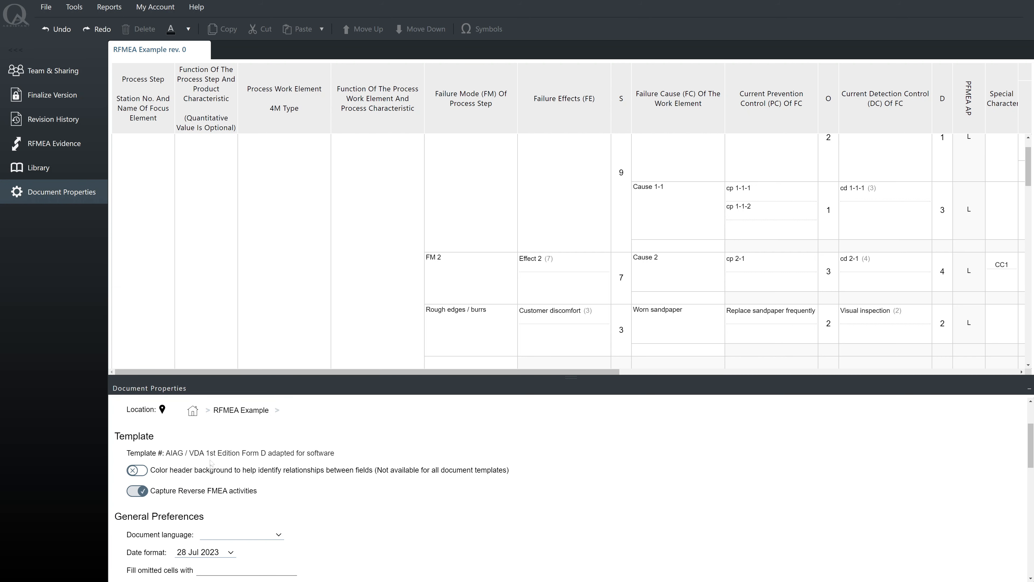
pyautogui.click(172, 493)
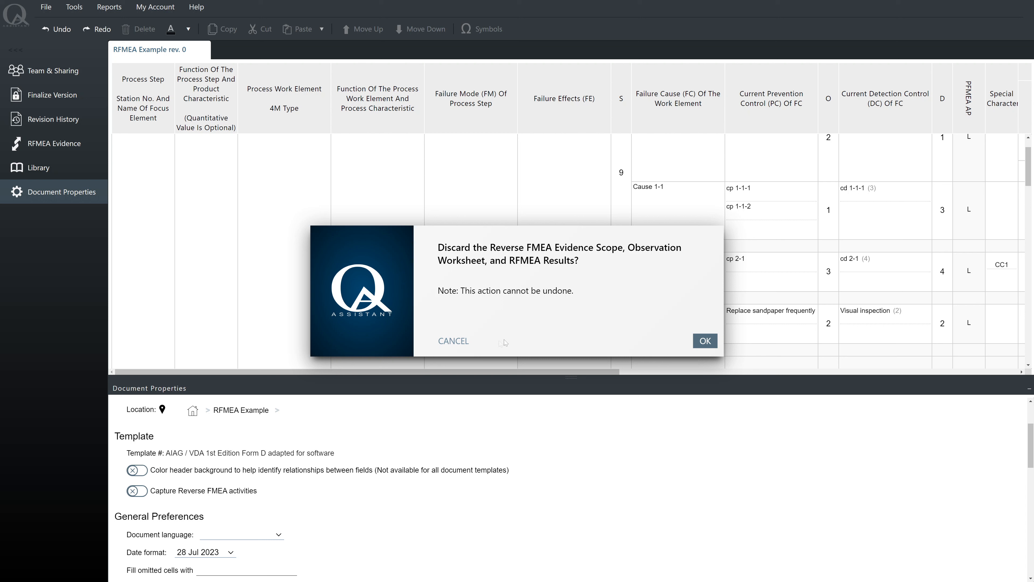
pyautogui.click(470, 344)
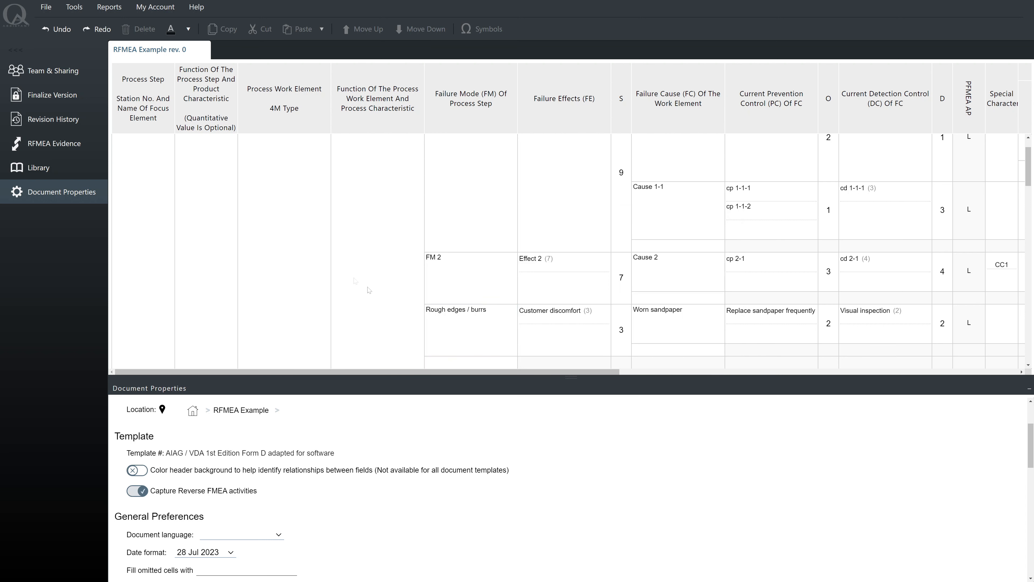
# Review the document's revision history back to its earliest entries
pyautogui.click(94, 129)
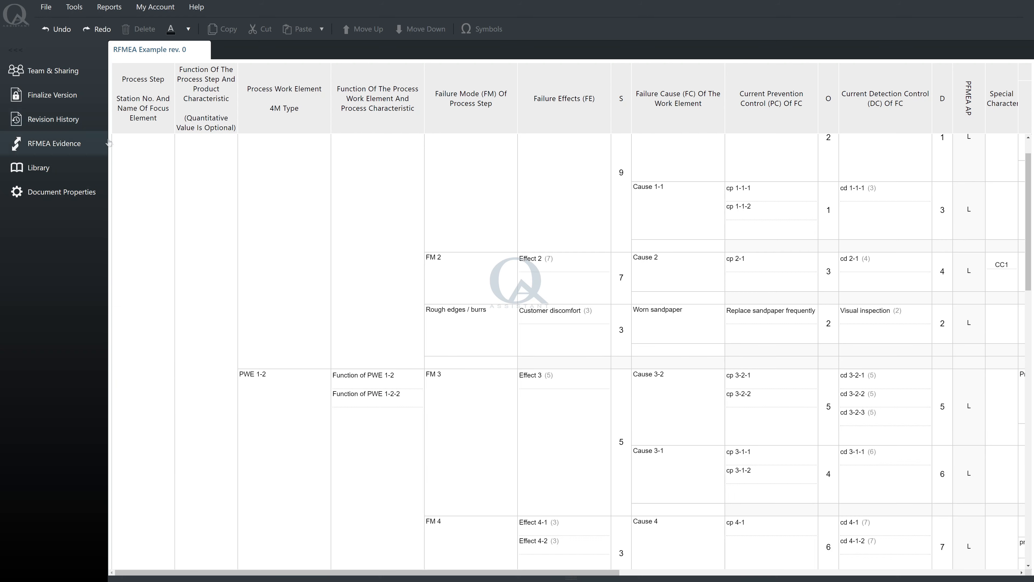
pyautogui.scroll(-8, 349, 483)
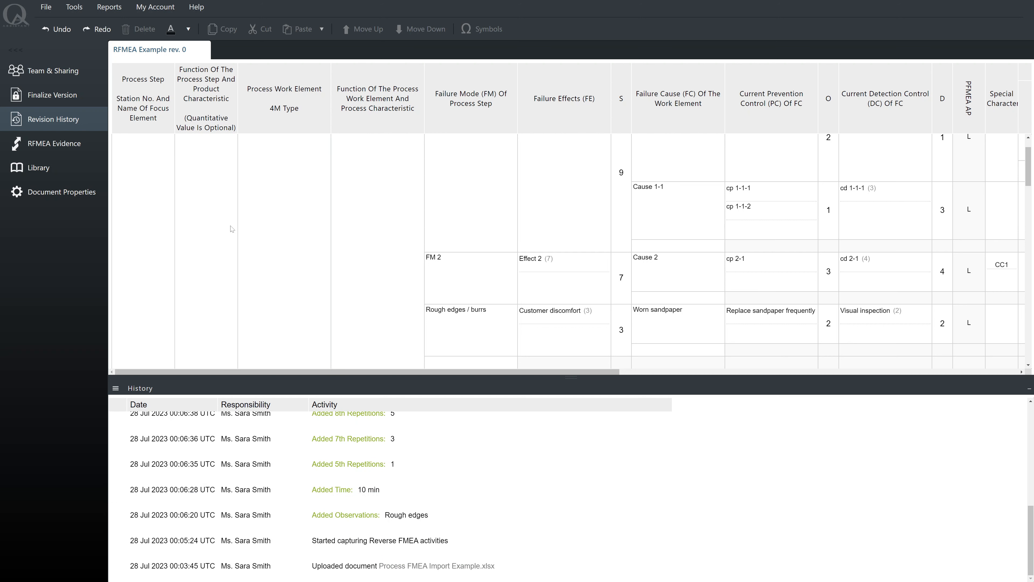
# Set the document download's content to include the Reverse FMEA scope, observation worksheet and RFMEA results
pyautogui.click(46, 7)
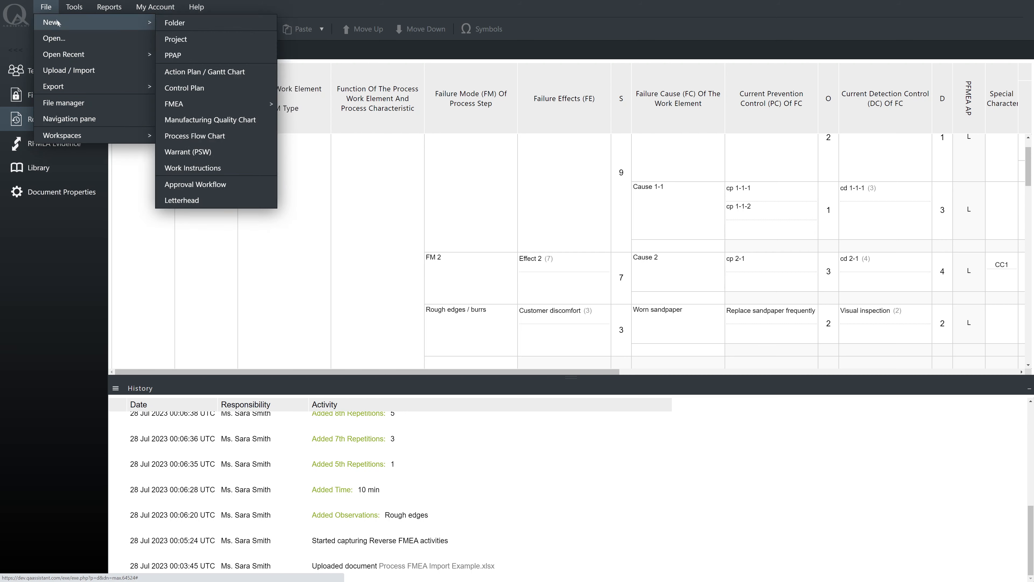
pyautogui.moveTo(84, 84)
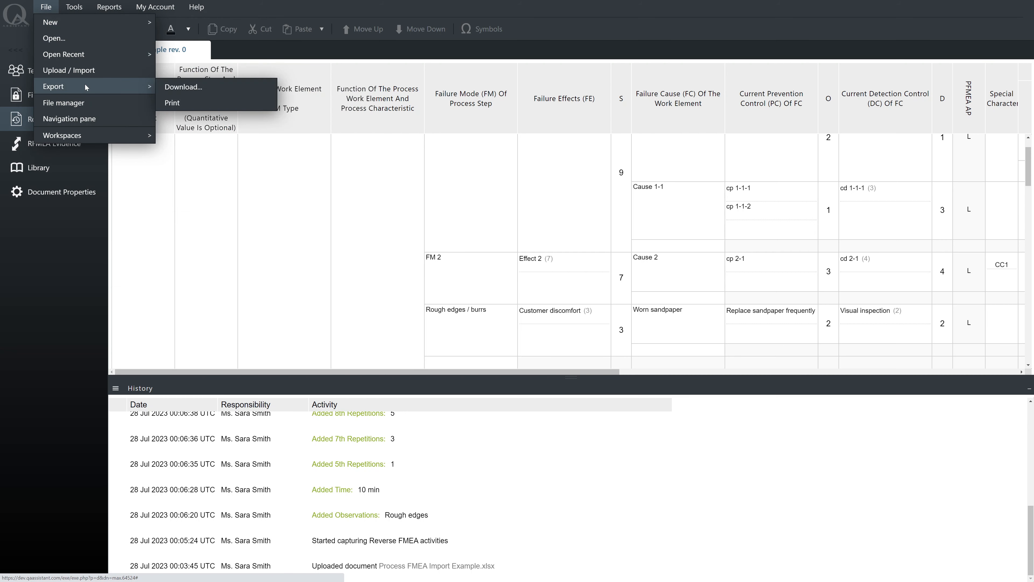
pyautogui.click(168, 88)
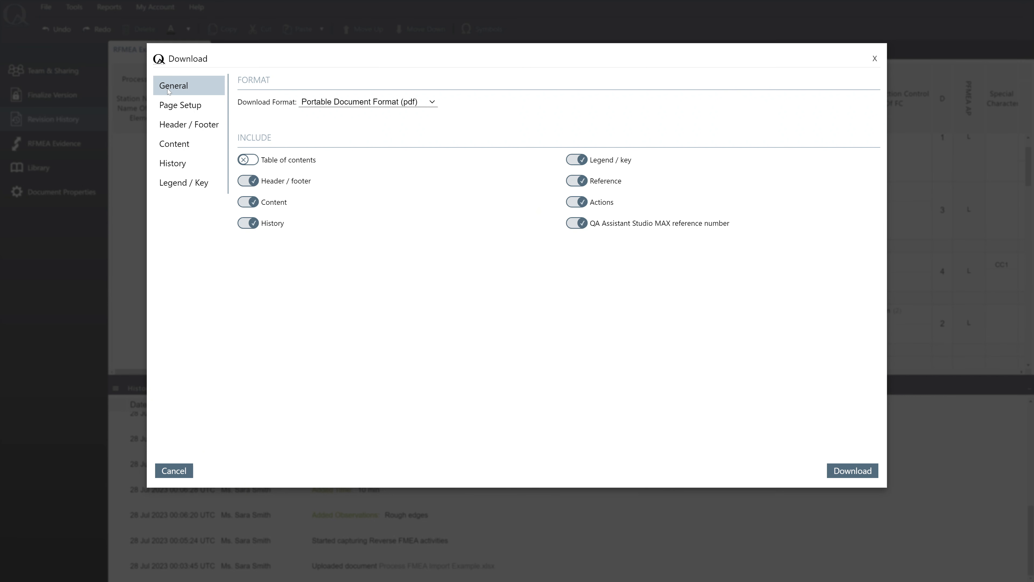
pyautogui.click(184, 144)
pyautogui.click(264, 379)
pyautogui.click(263, 400)
pyautogui.click(262, 422)
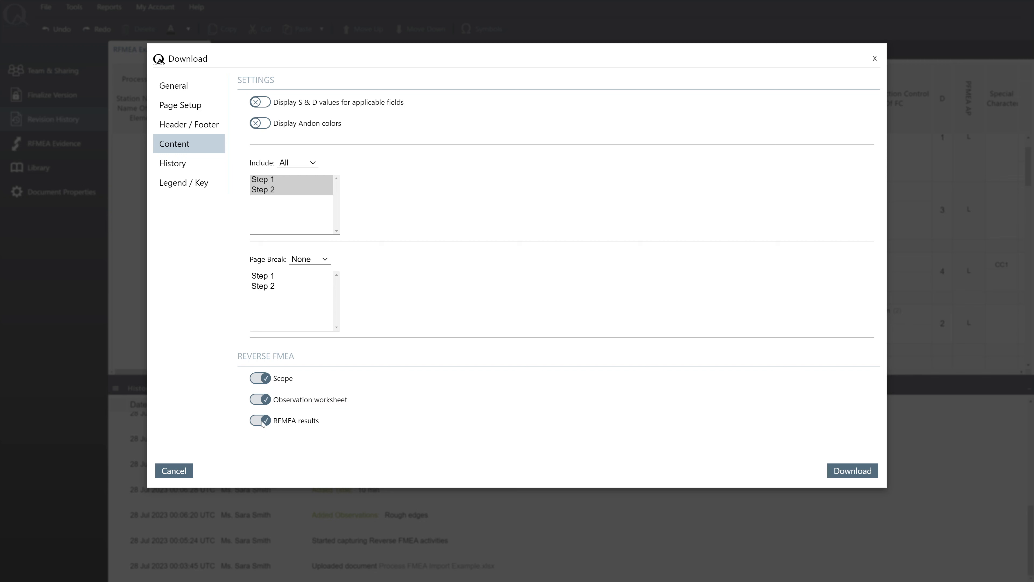